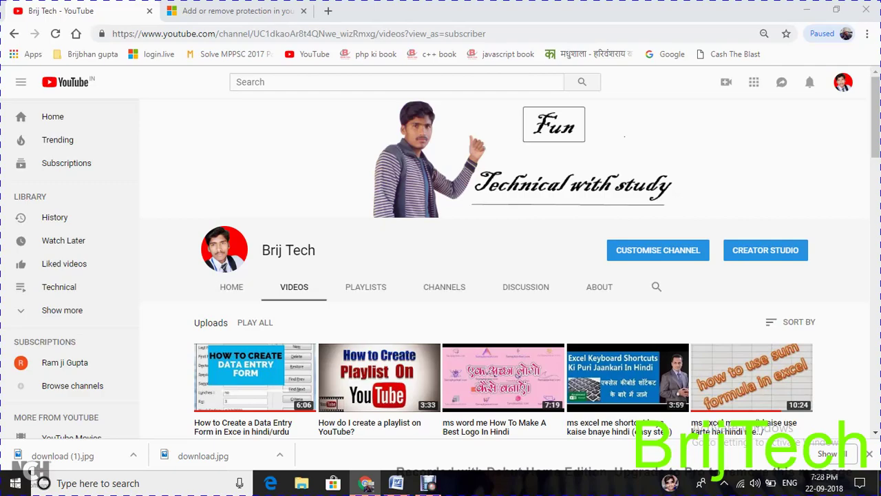
Scroll down and back up through the browser page
{"action": "scroll", "coordinate": [502, 275], "scroll_direction": "down", "scroll_amount": 2}
{"action": "scroll", "coordinate": [502, 275], "scroll_direction": "down", "scroll_amount": 1}
{"action": "scroll", "coordinate": [502, 276], "scroll_direction": "down", "scroll_amount": 2}
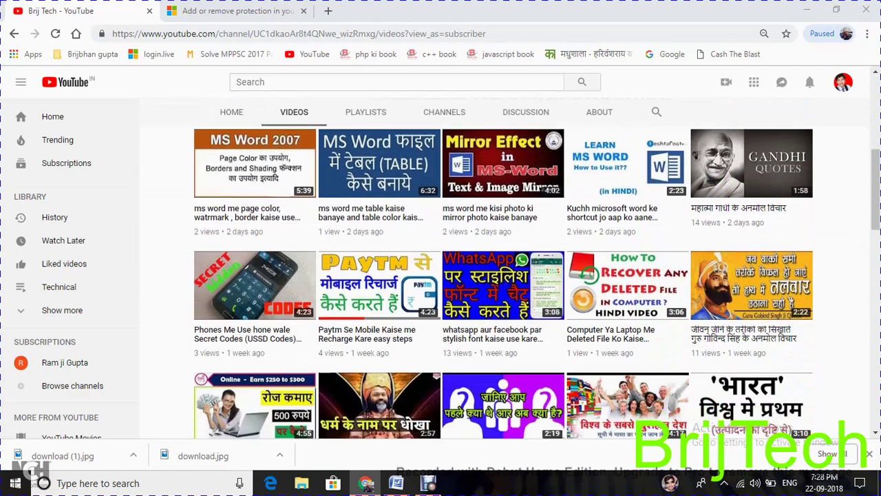
{"action": "scroll", "coordinate": [502, 283], "scroll_direction": "down", "scroll_amount": 2}
{"action": "scroll", "coordinate": [503, 282], "scroll_direction": "down", "scroll_amount": 2}
{"action": "scroll", "coordinate": [502, 282], "scroll_direction": "up", "scroll_amount": 5}
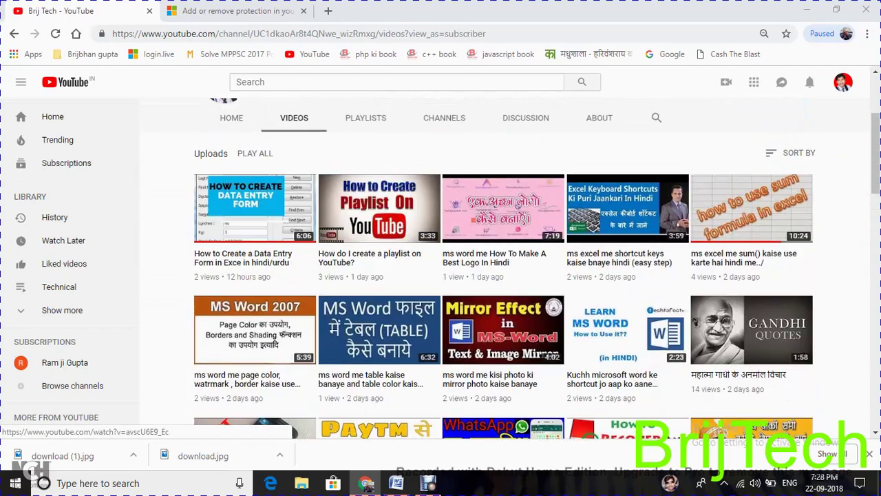
{"action": "scroll", "coordinate": [503, 282], "scroll_direction": "up", "scroll_amount": 3}
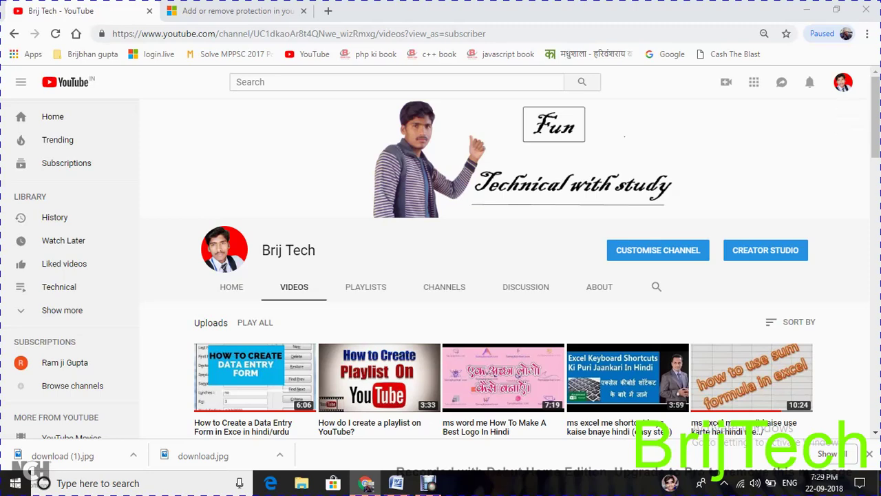
Launch Microsoft Office Excel 2007 from the Windows taskbar search using 'exc'
{"action": "left_click", "coordinate": [808, 10]}
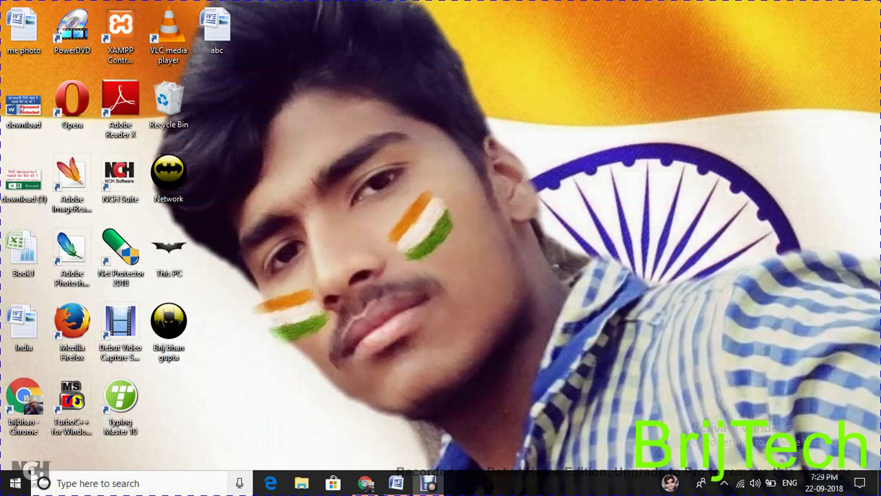
{"action": "left_click", "coordinate": [41, 481]}
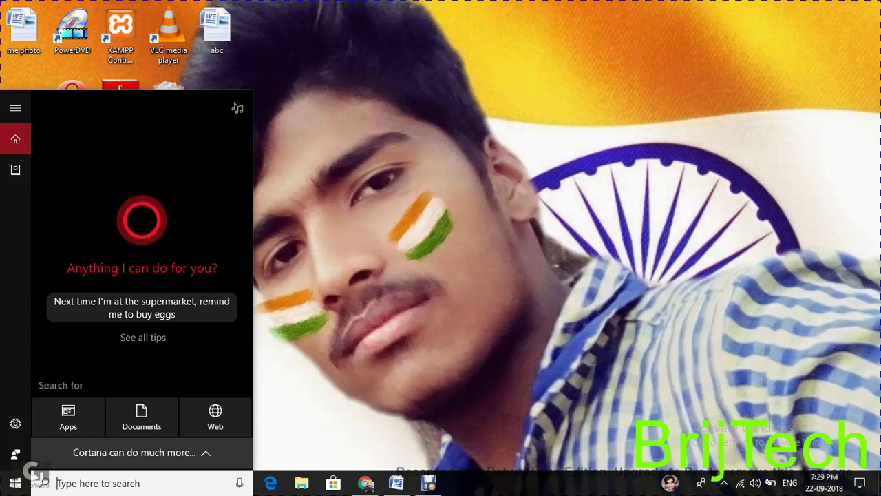
{"action": "type", "text": "ms"}
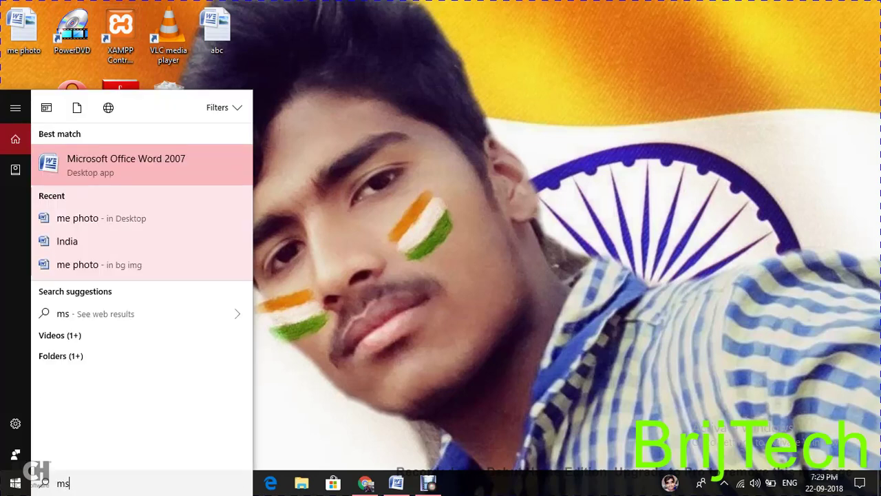
{"action": "type", "text": " e"}
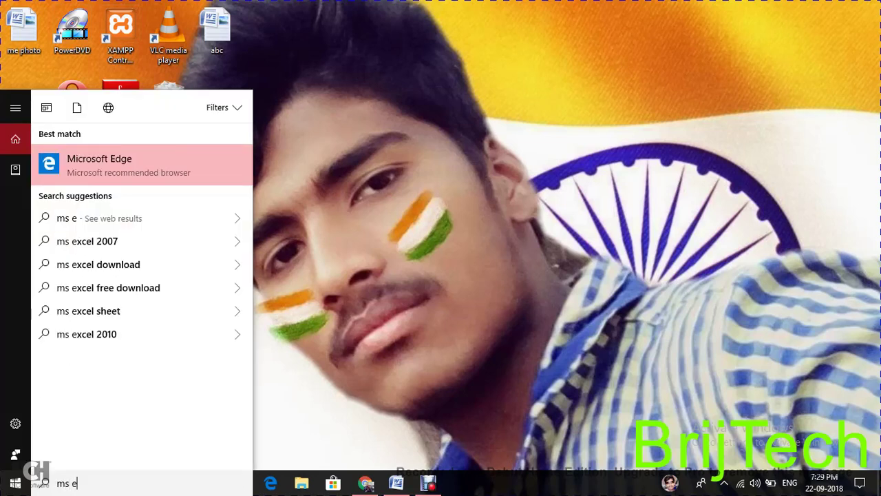
{"action": "key", "text": "BackSpace"}
{"action": "key", "text": "BackSpace"}
{"action": "key", "text": "BackSpace"}
{"action": "key", "text": "BackSpace"}
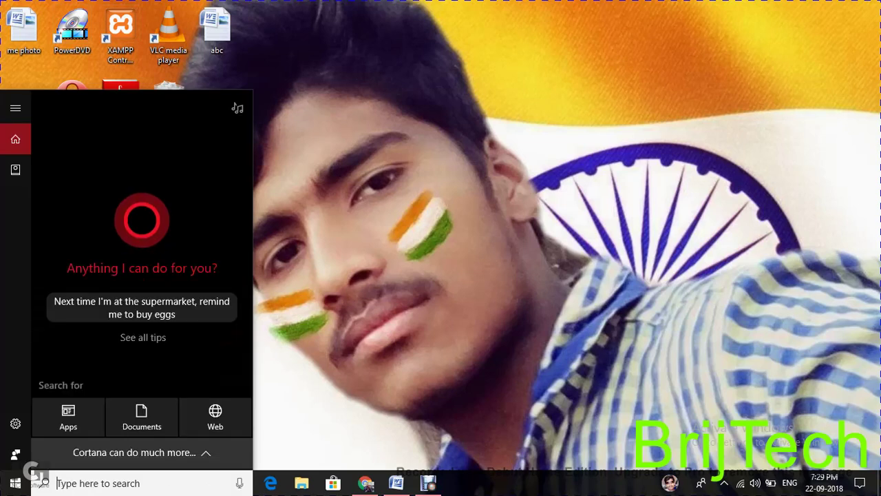
{"action": "type", "text": "exc"}
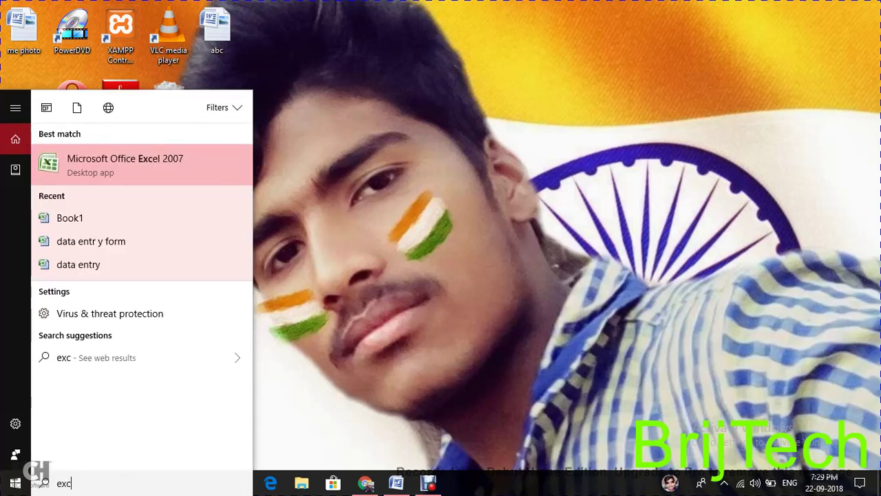
{"action": "key", "text": "Return"}
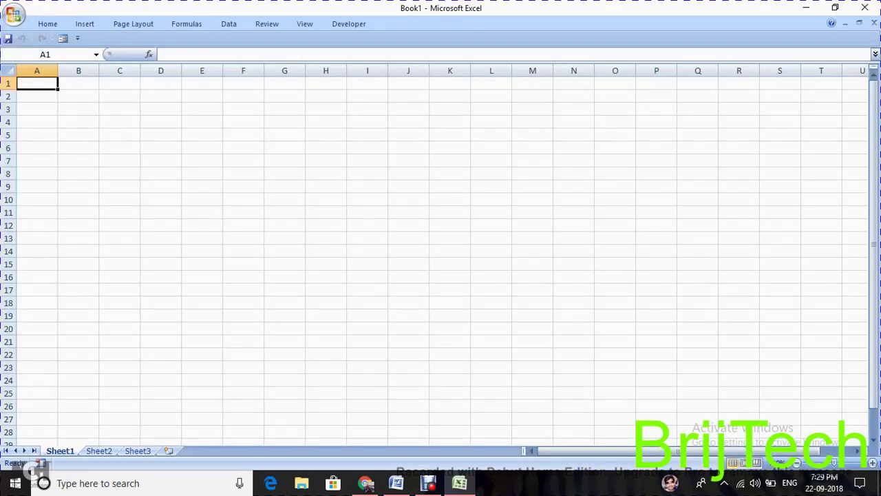
Enter 1 and 2 in C3:C4 and fill column C down to 22 at row 24
{"action": "left_click", "coordinate": [160, 161]}
{"action": "left_click", "coordinate": [161, 122]}
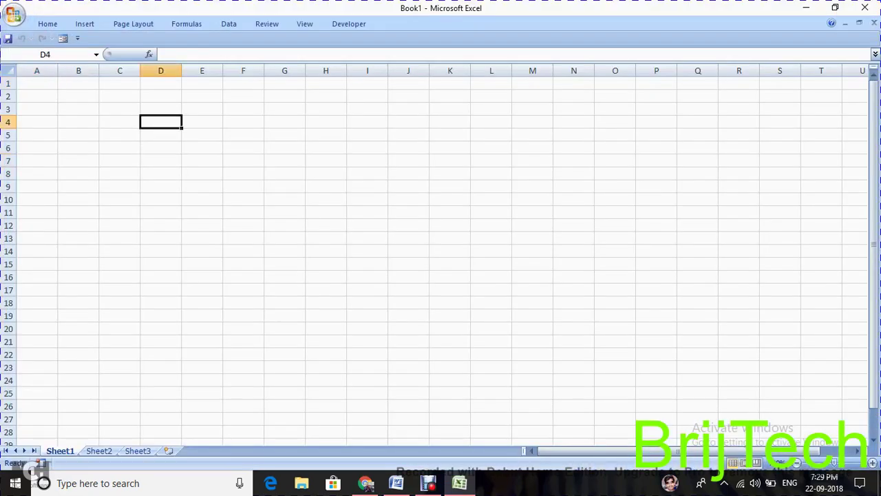
{"action": "left_click", "coordinate": [119, 109]}
{"action": "type", "text": "1"}
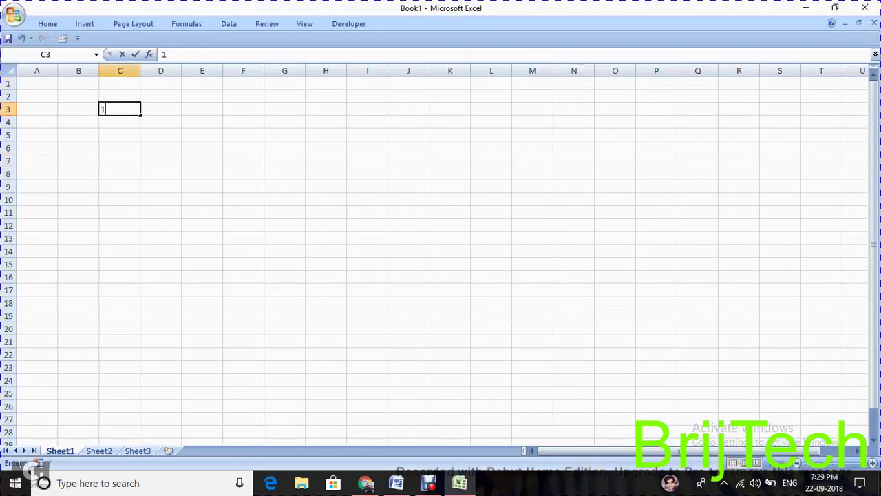
{"action": "key", "text": "Return"}
{"action": "type", "text": "2"}
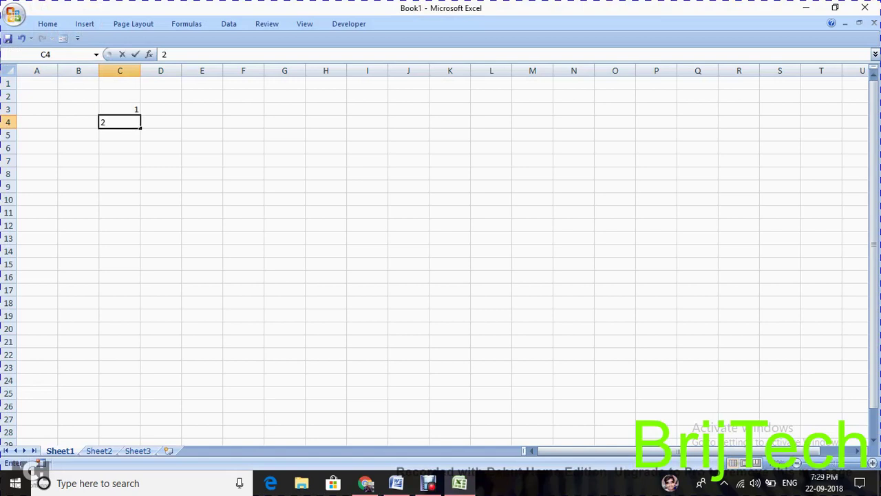
{"action": "left_click", "coordinate": [119, 108]}
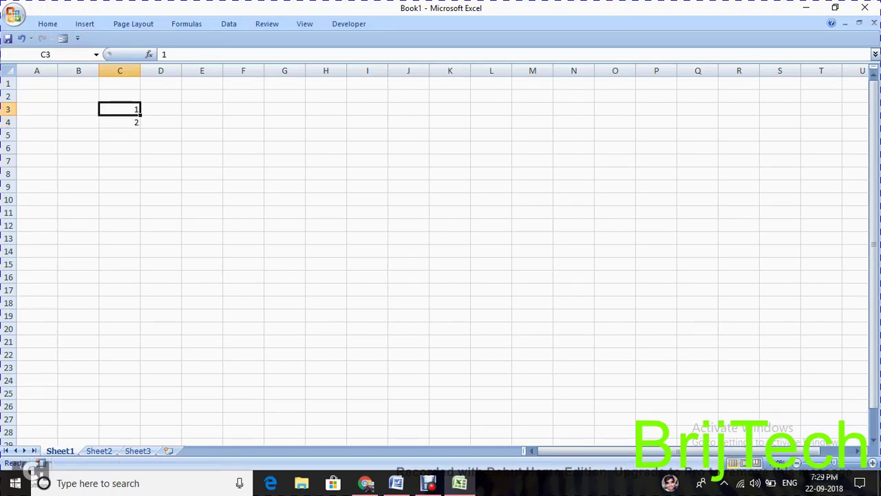
{"action": "mouse_move", "coordinate": [119, 109]}
{"action": "left_mouse_down"}
{"action": "mouse_move", "coordinate": [145, 293]}
{"action": "mouse_move", "coordinate": [142, 384]}
{"action": "left_mouse_up"}
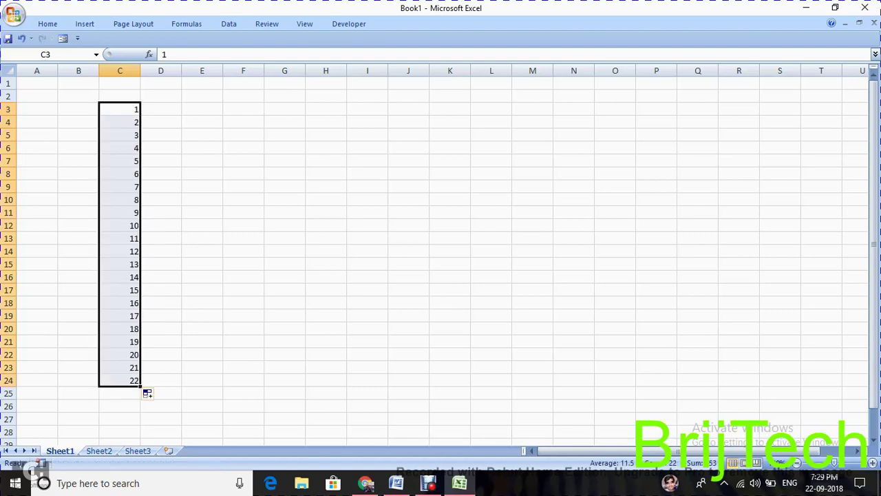
Enter 1 and 2 in D3:D4 and fill column D down to 22
{"action": "left_click", "coordinate": [161, 109]}
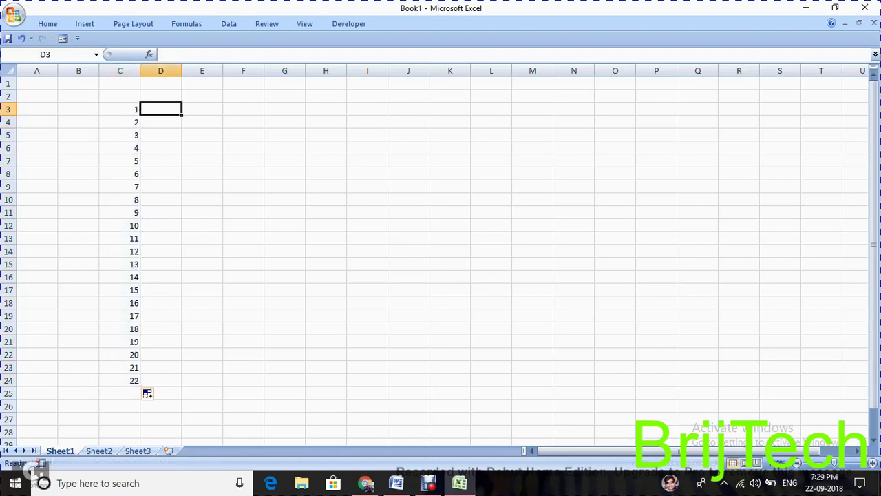
{"action": "type", "text": "2"}
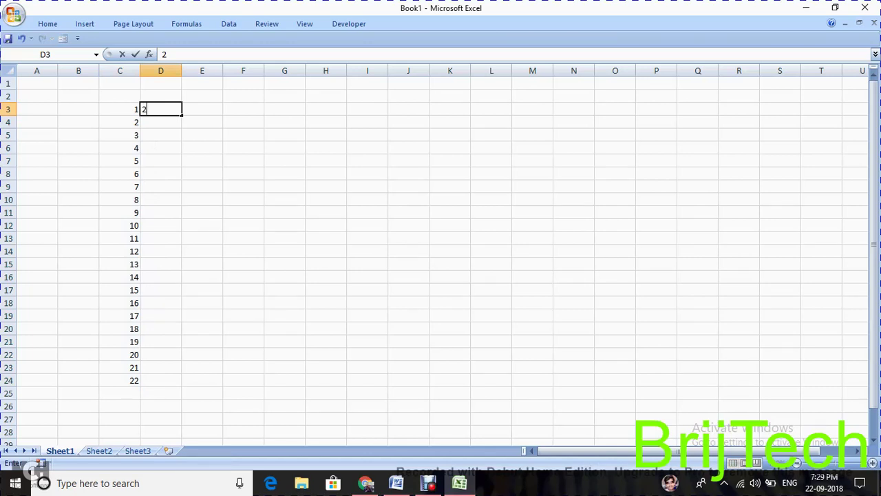
{"action": "key", "text": "BackSpace"}
{"action": "type", "text": "1"}
{"action": "key", "text": "Return"}
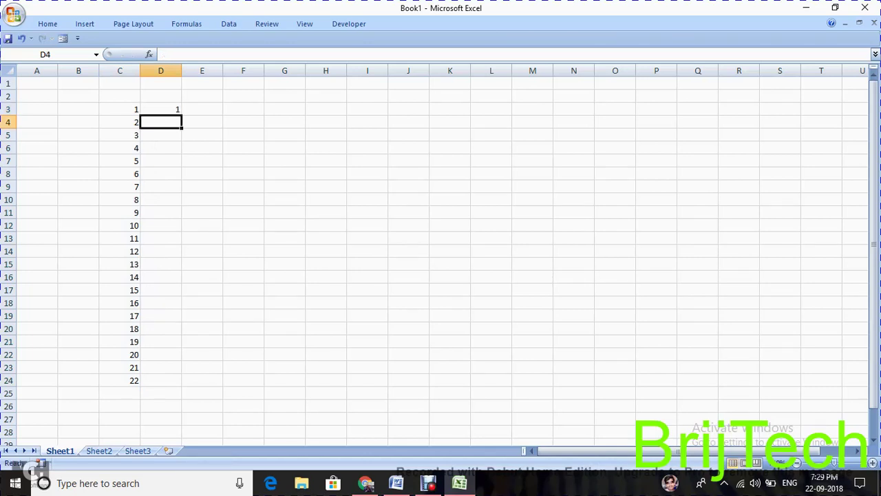
{"action": "type", "text": "2"}
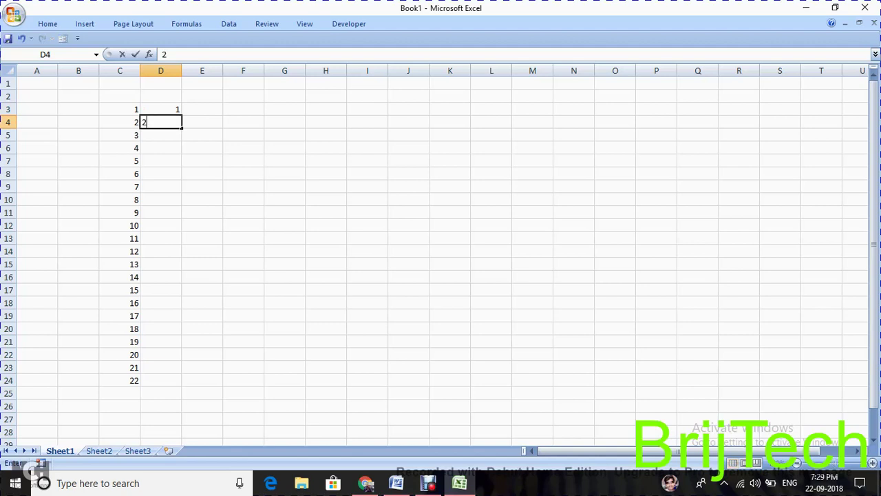
{"action": "mouse_move", "coordinate": [161, 109]}
{"action": "left_mouse_down"}
{"action": "mouse_move", "coordinate": [181, 166]}
{"action": "mouse_move", "coordinate": [182, 386]}
{"action": "left_mouse_up"}
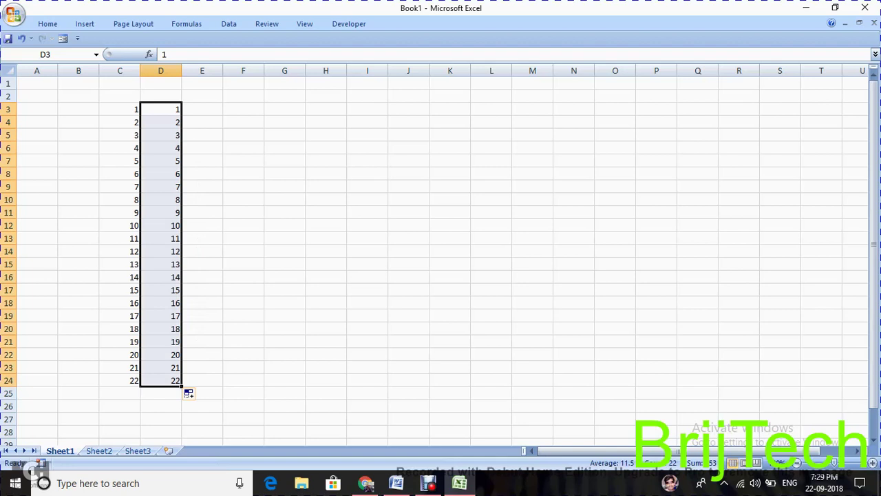
Copy the 1–22 number columns across through column Q
{"action": "left_click", "coordinate": [120, 108]}
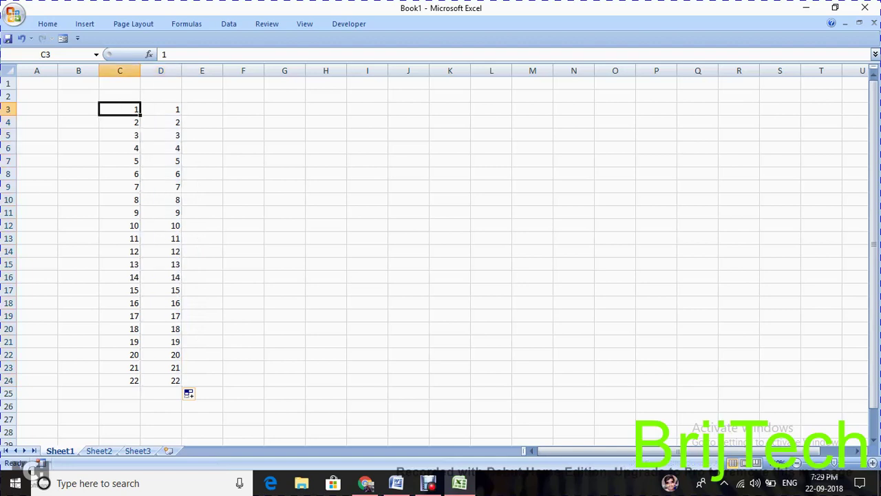
{"action": "mouse_move", "coordinate": [119, 109]}
{"action": "left_mouse_down"}
{"action": "mouse_move", "coordinate": [161, 380]}
{"action": "mouse_move", "coordinate": [724, 393]}
{"action": "left_mouse_up"}
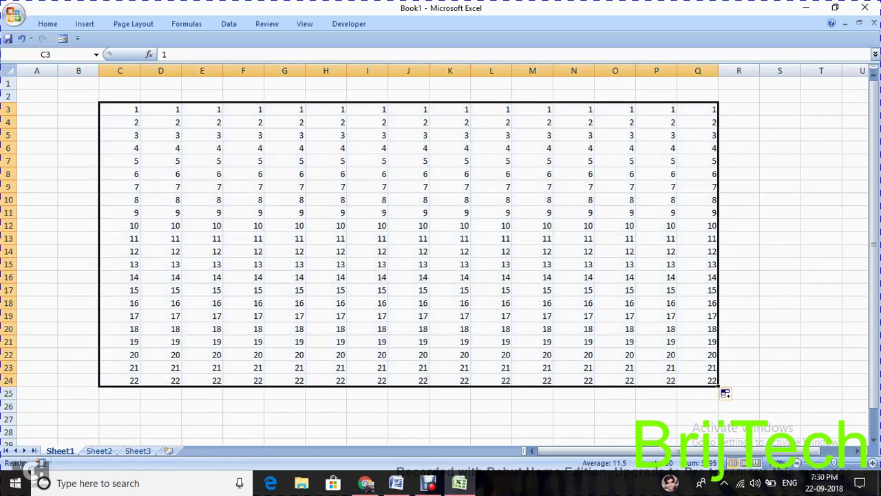
{"action": "left_click", "coordinate": [821, 367]}
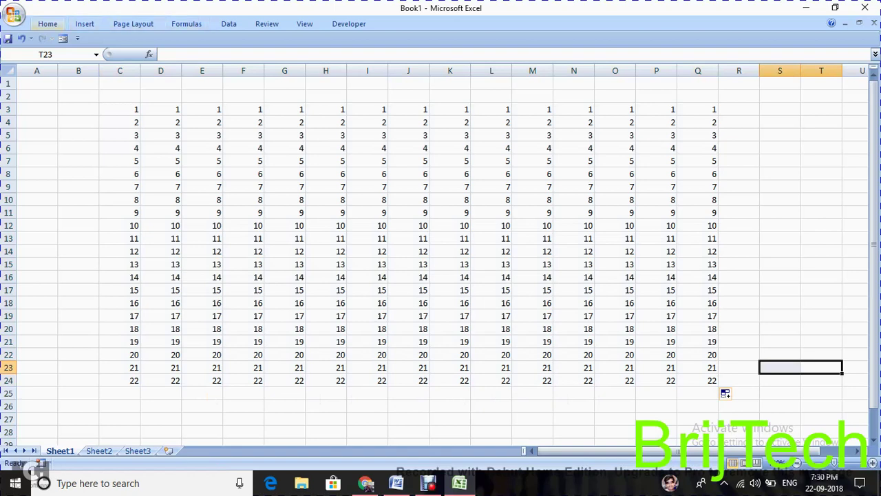
Encrypt the workbook with a password via Prepare > Encrypt Document, entering it twice
{"action": "left_click", "coordinate": [13, 14]}
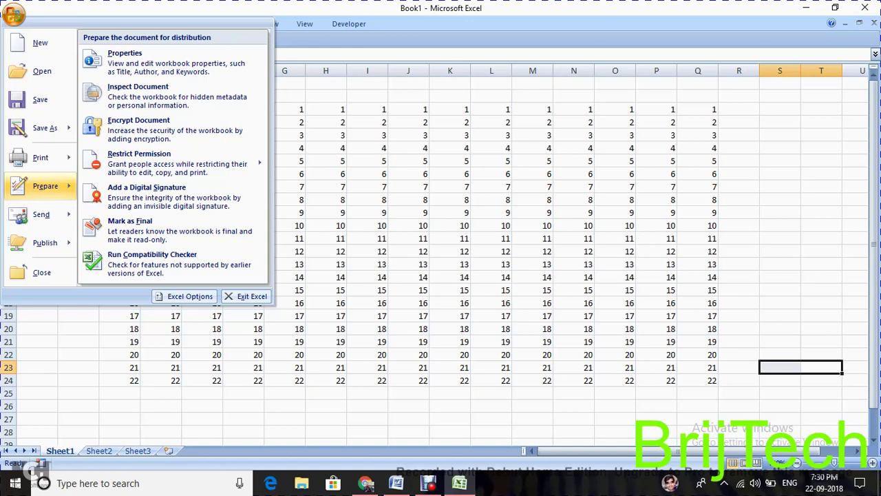
{"action": "left_click", "coordinate": [138, 128]}
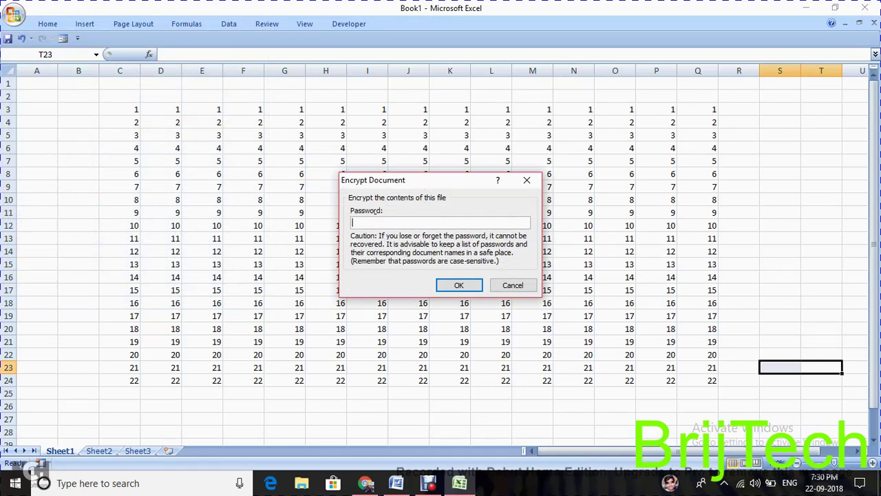
{"action": "key", "text": "Return"}
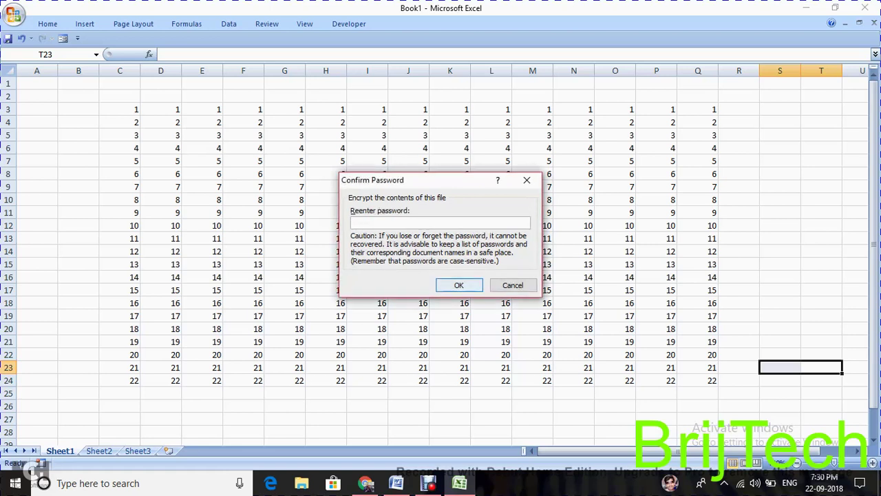
{"action": "key", "text": "Return"}
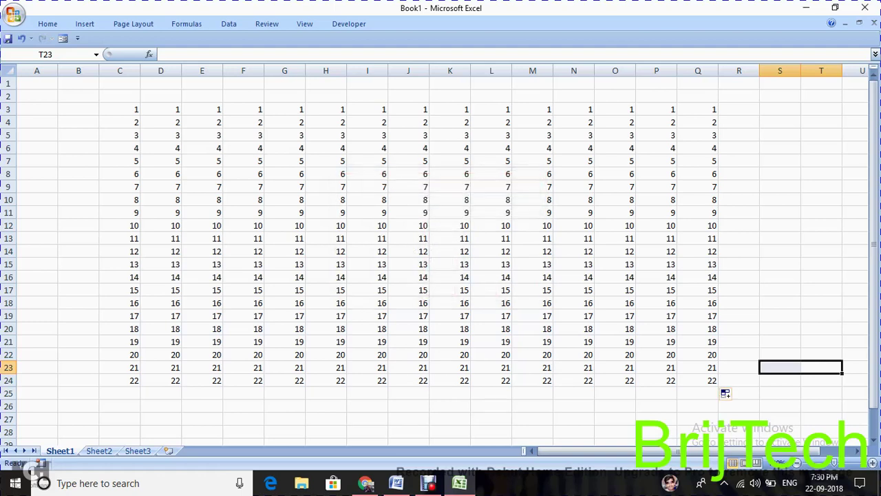
{"action": "key", "text": "alt+f"}
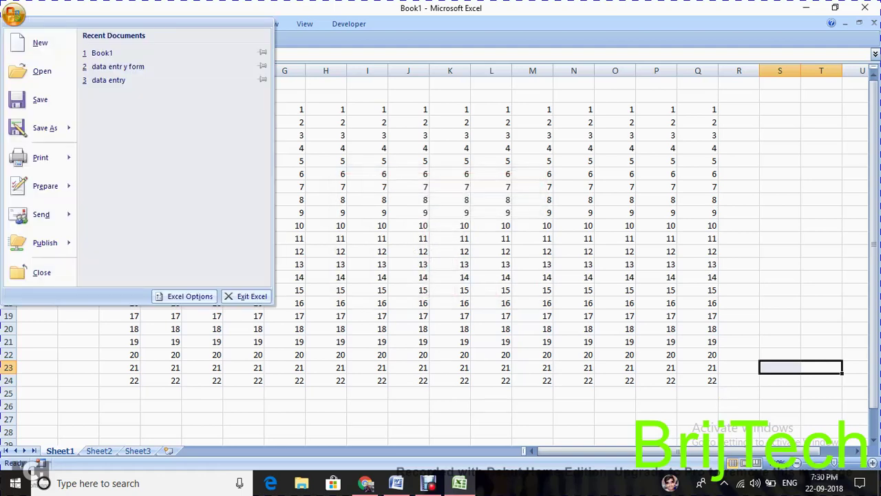
Save the workbook to the Desktop with the file name book5
{"action": "key", "text": "Return"}
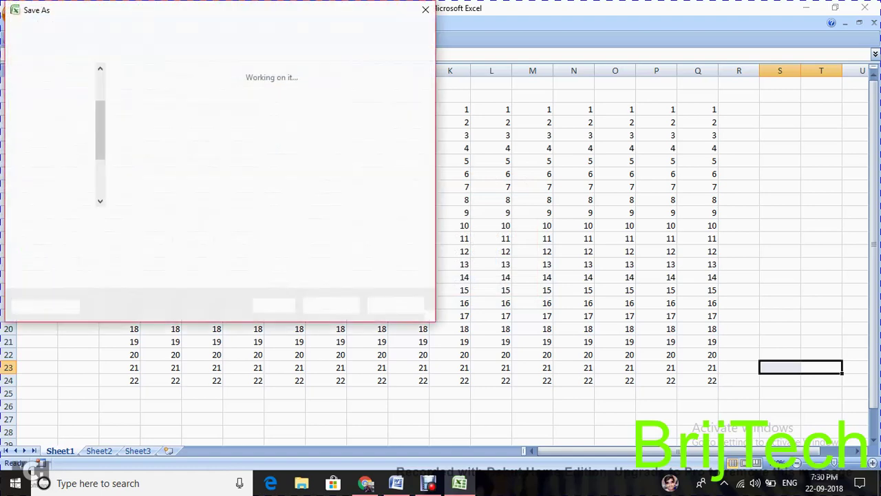
{"action": "left_click", "coordinate": [53, 106]}
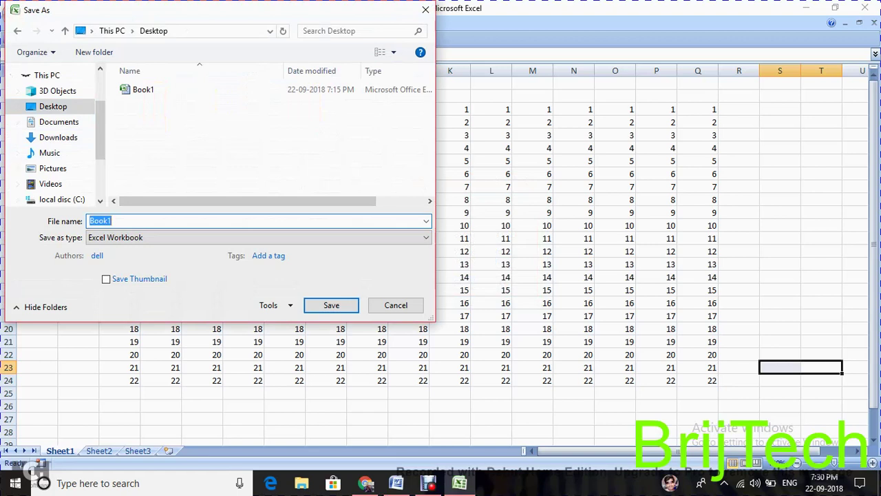
{"action": "key", "text": "BackSpace"}
{"action": "type", "text": "bo"}
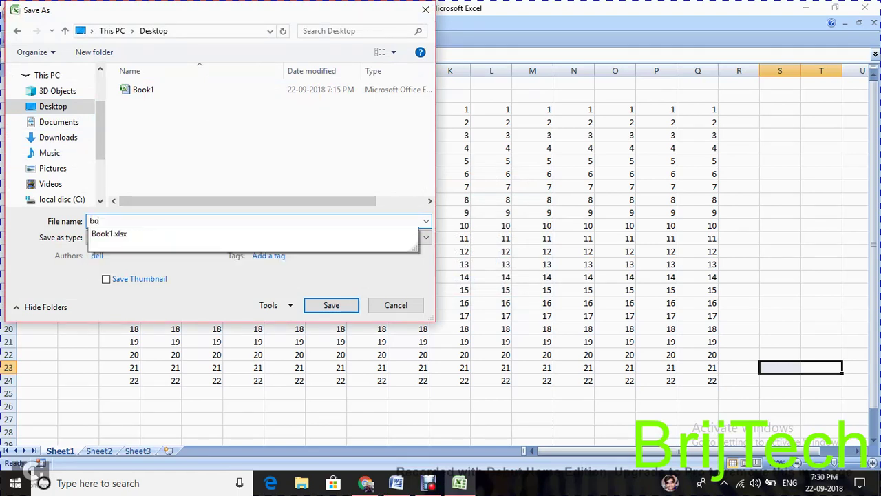
{"action": "type", "text": "ok5"}
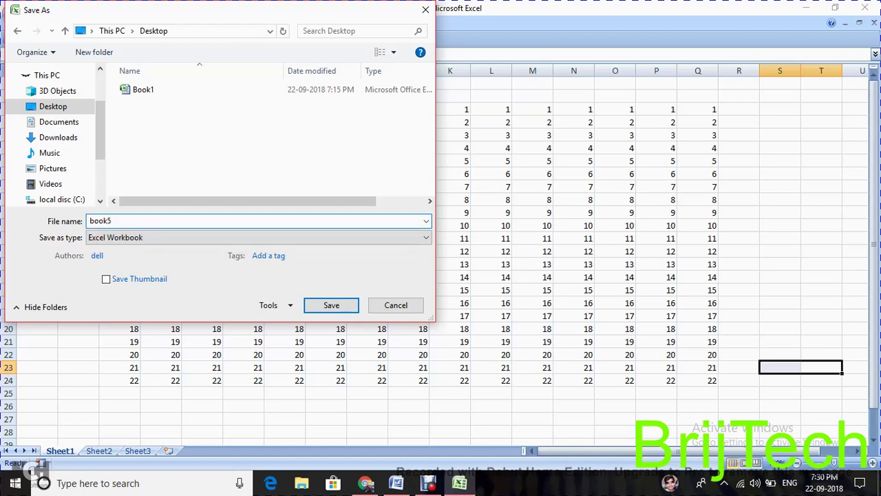
{"action": "key", "text": "Return"}
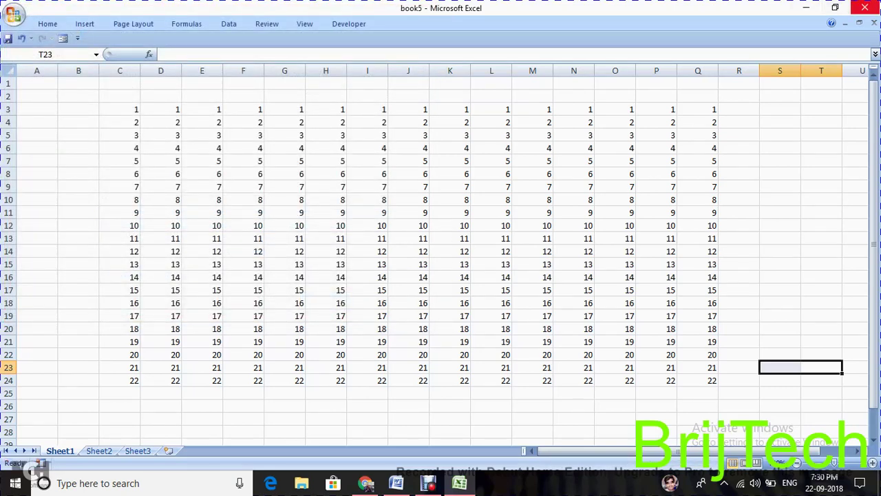
Close book5, then reopen it from the desktop by entering its password
{"action": "left_click", "coordinate": [865, 7]}
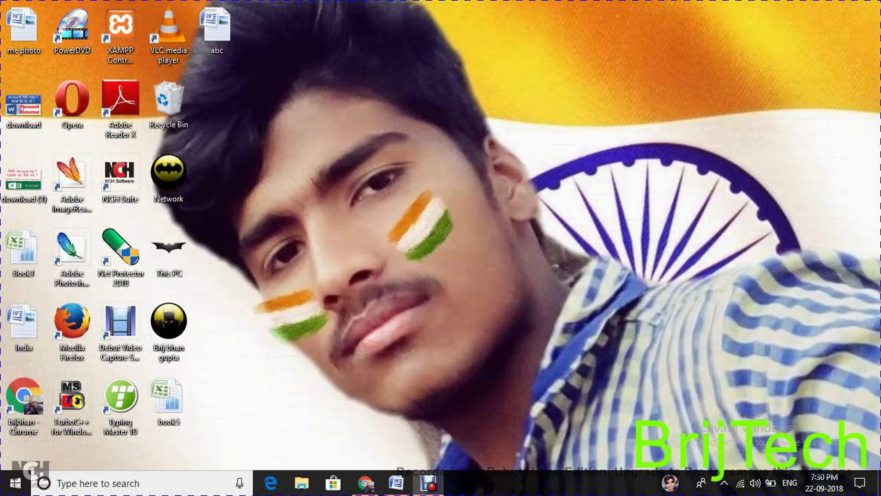
{"action": "right_click", "coordinate": [395, 180]}
{"action": "left_click", "coordinate": [427, 220]}
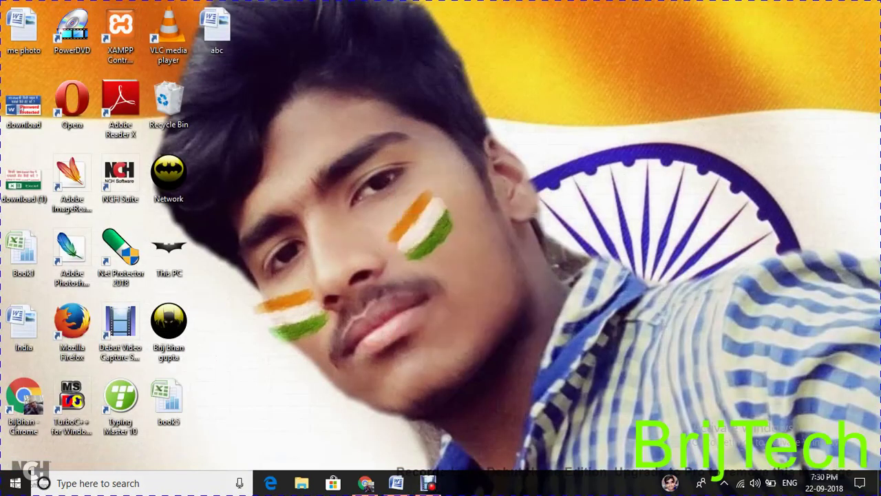
{"action": "left_click_drag", "start_coordinate": [169, 398], "coordinate": [459, 107]}
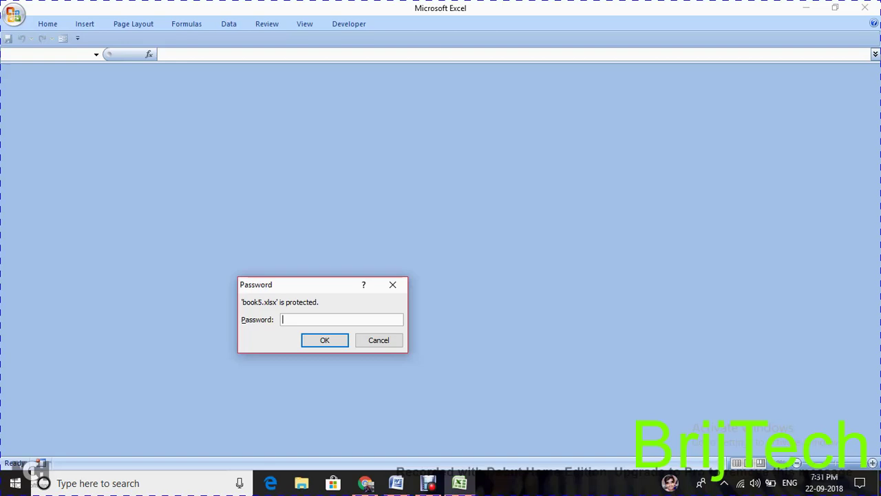
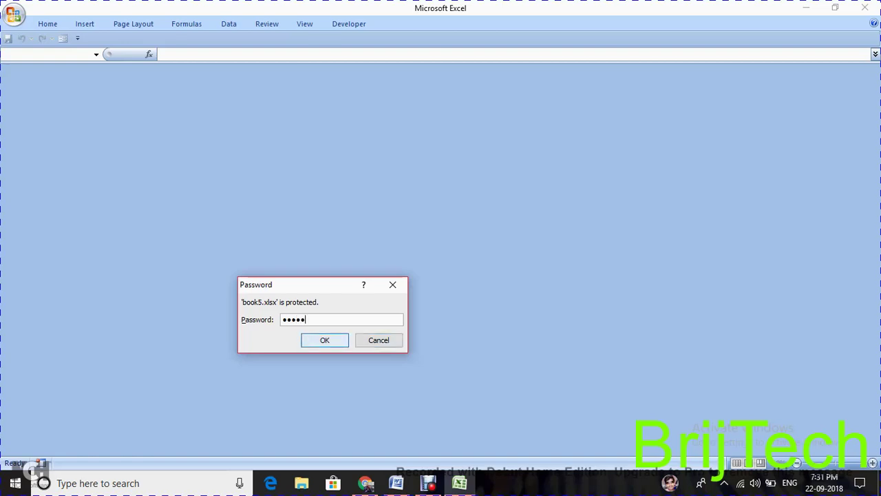
{"action": "left_click", "coordinate": [324, 339]}
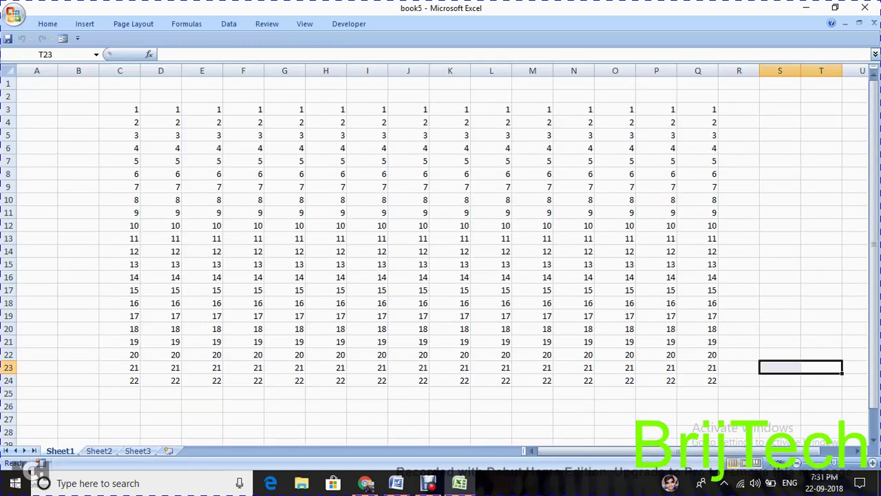
Clear book5's encryption password in Encrypt Document and close the workbook
{"action": "left_click", "coordinate": [738, 238]}
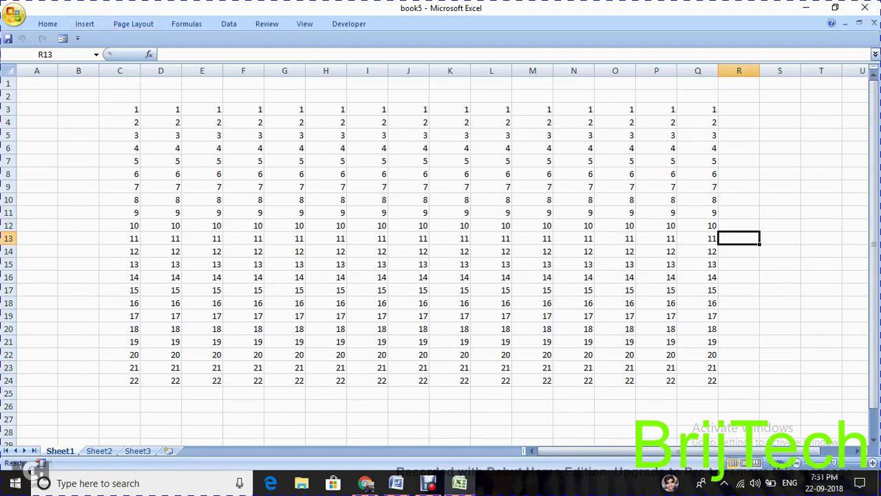
{"action": "left_click", "coordinate": [14, 14]}
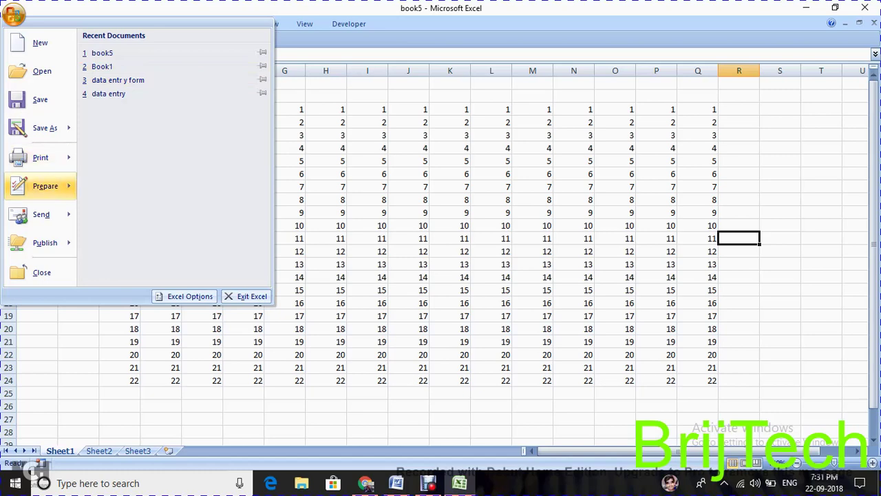
{"action": "left_click", "coordinate": [138, 127]}
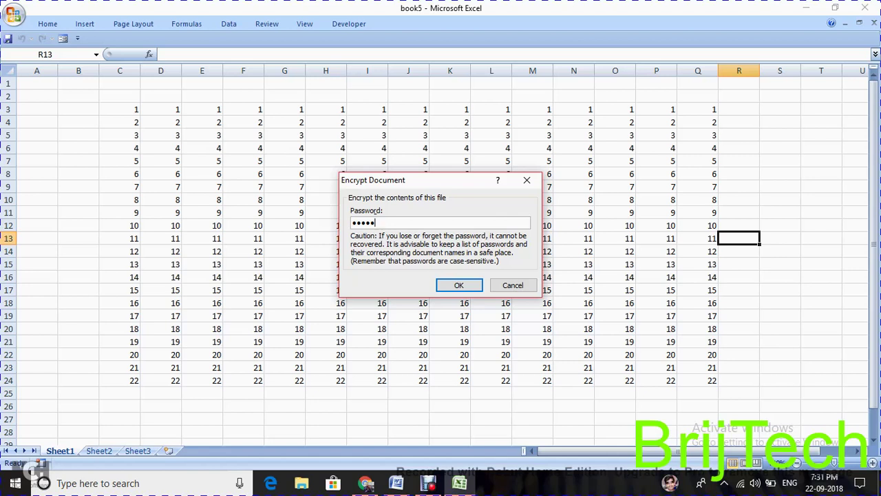
{"action": "key", "text": "BackSpace"}
{"action": "key", "text": "BackSpace"}
{"action": "key", "text": "BackSpace"}
{"action": "key", "text": "BackSpace"}
{"action": "key", "text": "BackSpace"}
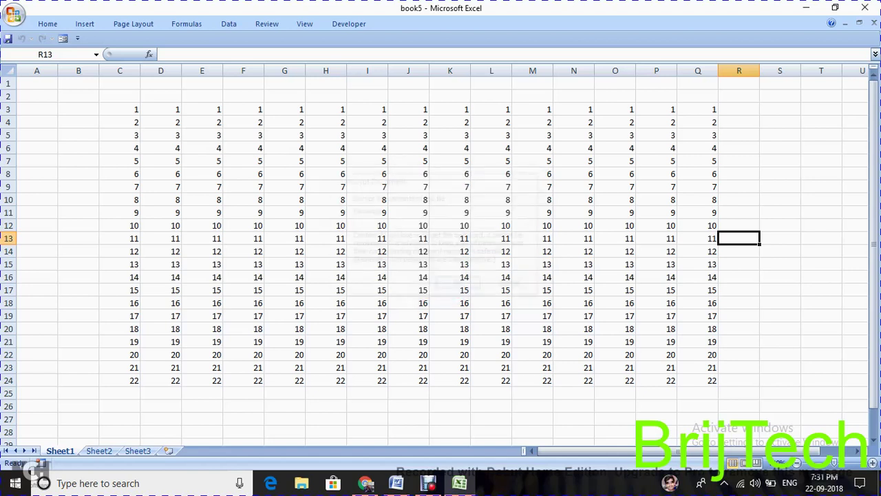
{"action": "key", "text": "Return"}
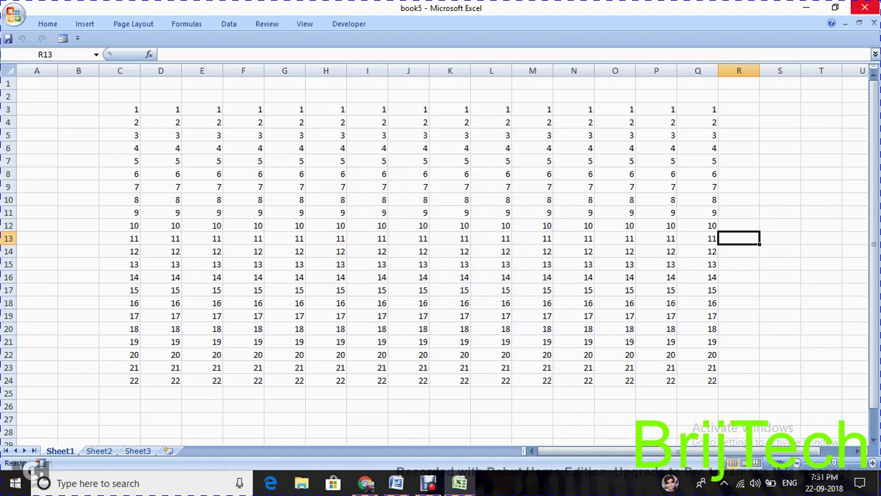
{"action": "left_click", "coordinate": [864, 7]}
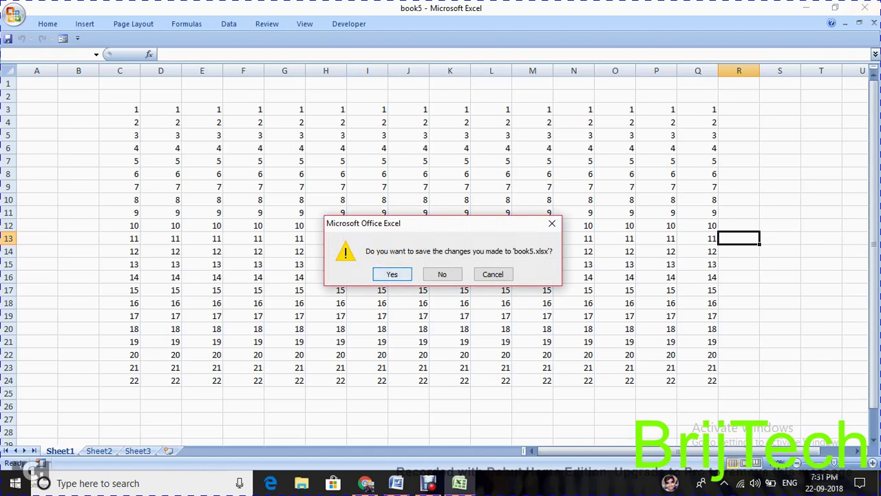
Save the changes to book5 and reopen it from its desktop icon
{"action": "key", "text": "Return"}
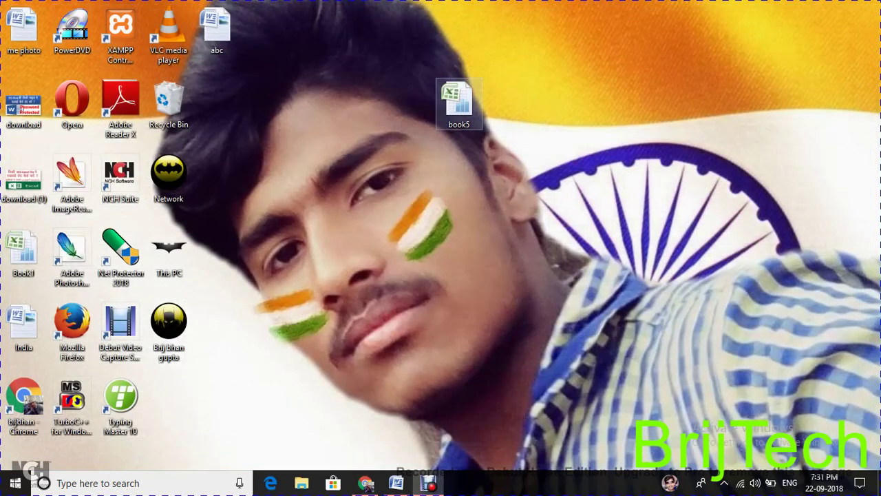
{"action": "double_click", "coordinate": [458, 103]}
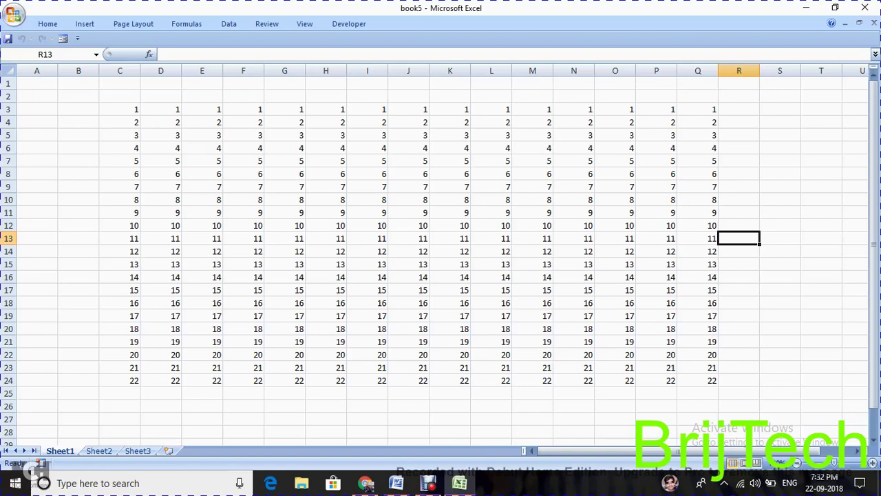
Return to Chrome and browse the YouTube channel's Videos page, scrolling back up
{"action": "left_click", "coordinate": [365, 482]}
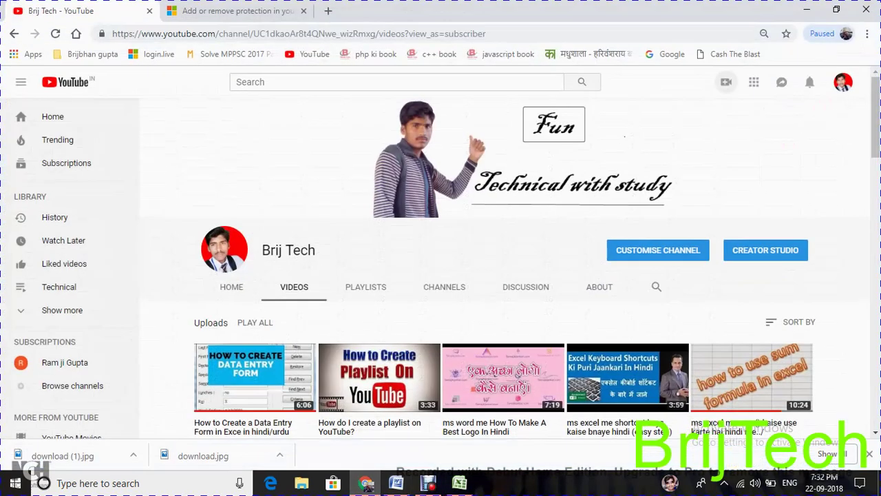
{"action": "scroll", "coordinate": [523, 275], "scroll_direction": "down", "scroll_amount": 2}
{"action": "scroll", "coordinate": [523, 275], "scroll_direction": "down", "scroll_amount": 1}
{"action": "scroll", "coordinate": [523, 275], "scroll_direction": "down", "scroll_amount": 2}
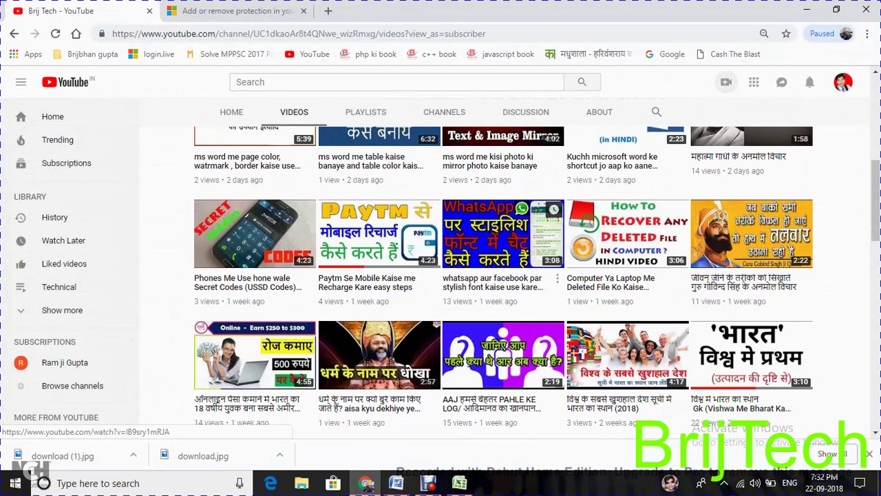
{"action": "scroll", "coordinate": [503, 276], "scroll_direction": "up", "scroll_amount": 3}
{"action": "scroll", "coordinate": [502, 275], "scroll_direction": "up", "scroll_amount": 3}
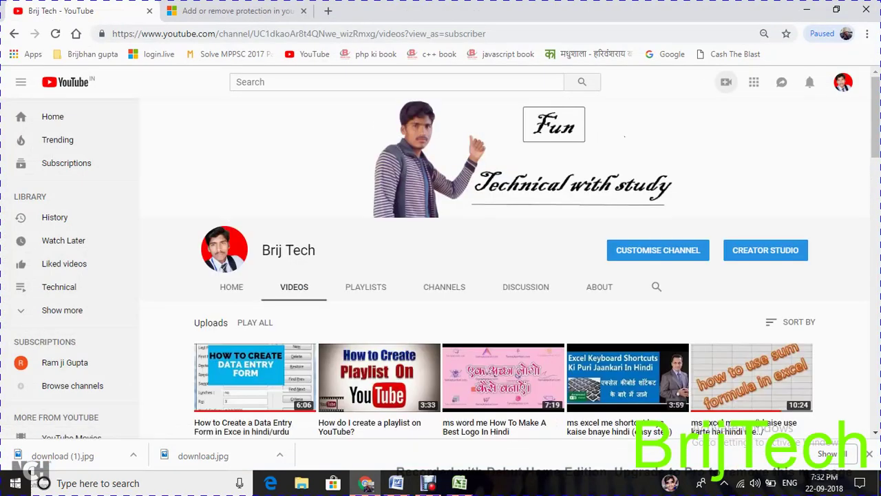
{"action": "scroll", "coordinate": [503, 276], "scroll_direction": "down", "scroll_amount": 2}
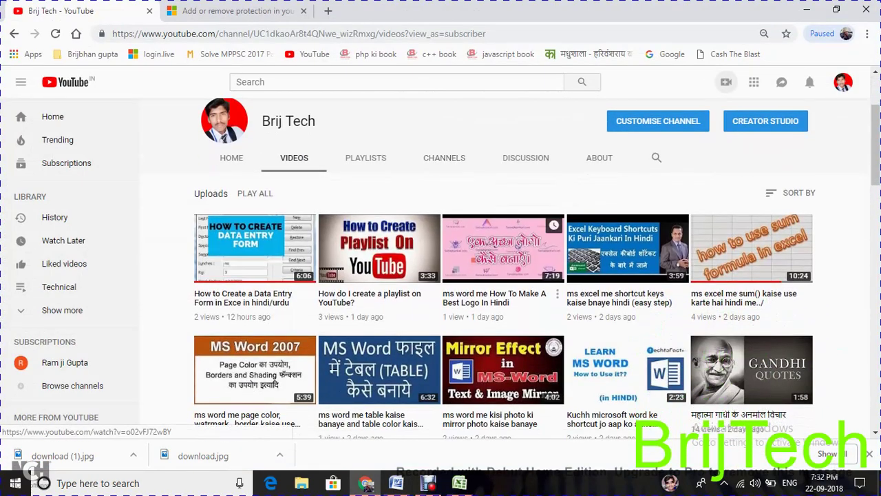
{"action": "scroll", "coordinate": [503, 275], "scroll_direction": "down", "scroll_amount": 1}
{"action": "scroll", "coordinate": [503, 275], "scroll_direction": "down", "scroll_amount": 2}
{"action": "scroll", "coordinate": [502, 275], "scroll_direction": "down", "scroll_amount": 1}
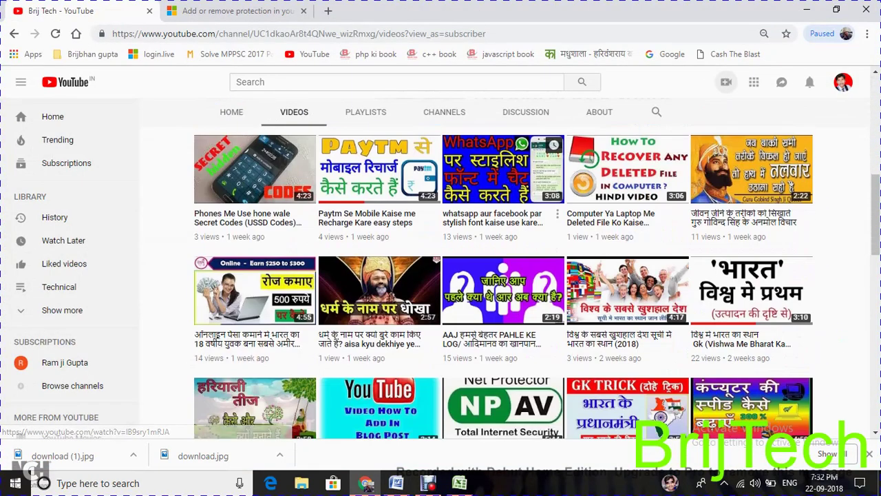
{"action": "scroll", "coordinate": [503, 275], "scroll_direction": "up", "scroll_amount": 5}
{"action": "scroll", "coordinate": [502, 179], "scroll_direction": "up", "scroll_amount": 1}
{"action": "scroll", "coordinate": [502, 179], "scroll_direction": "down", "scroll_amount": 3}
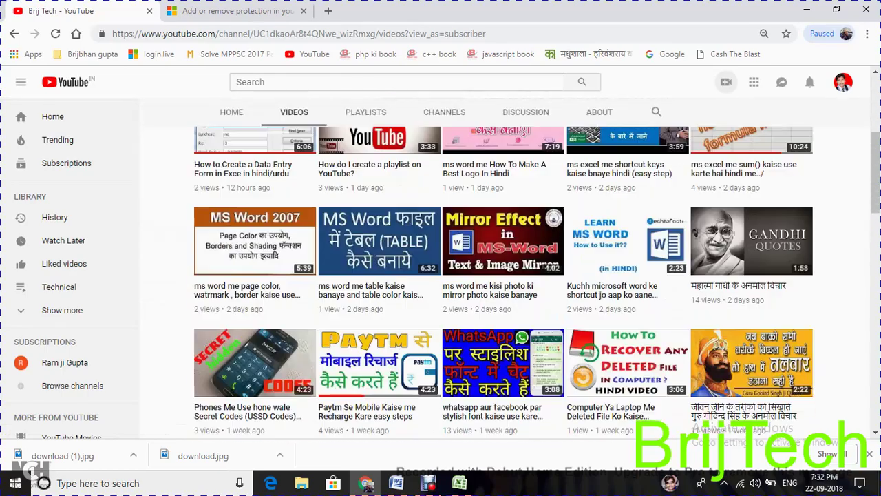
{"action": "scroll", "coordinate": [502, 179], "scroll_direction": "down", "scroll_amount": 2}
{"action": "scroll", "coordinate": [502, 179], "scroll_direction": "down", "scroll_amount": 1}
{"action": "scroll", "coordinate": [502, 206], "scroll_direction": "down", "scroll_amount": 3}
{"action": "scroll", "coordinate": [502, 207], "scroll_direction": "down", "scroll_amount": 1}
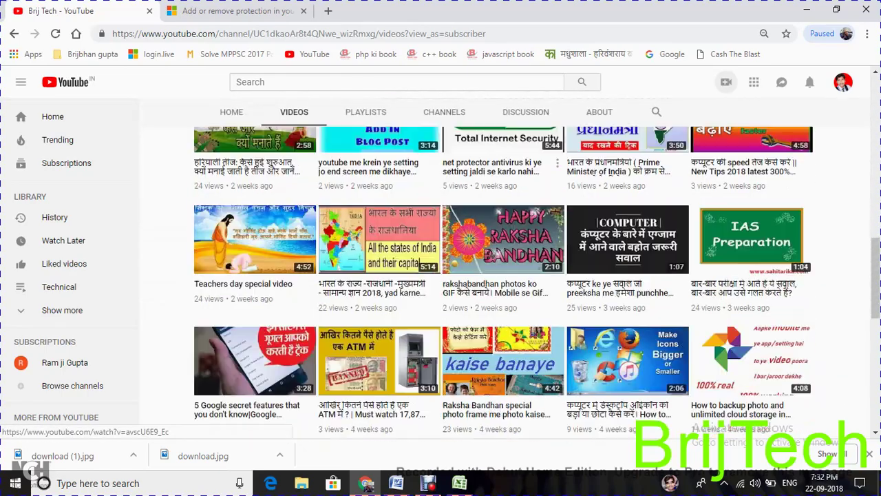
{"action": "scroll", "coordinate": [502, 206], "scroll_direction": "down", "scroll_amount": 1}
{"action": "scroll", "coordinate": [502, 206], "scroll_direction": "down", "scroll_amount": 3}
{"action": "scroll", "coordinate": [503, 275], "scroll_direction": "down", "scroll_amount": 3}
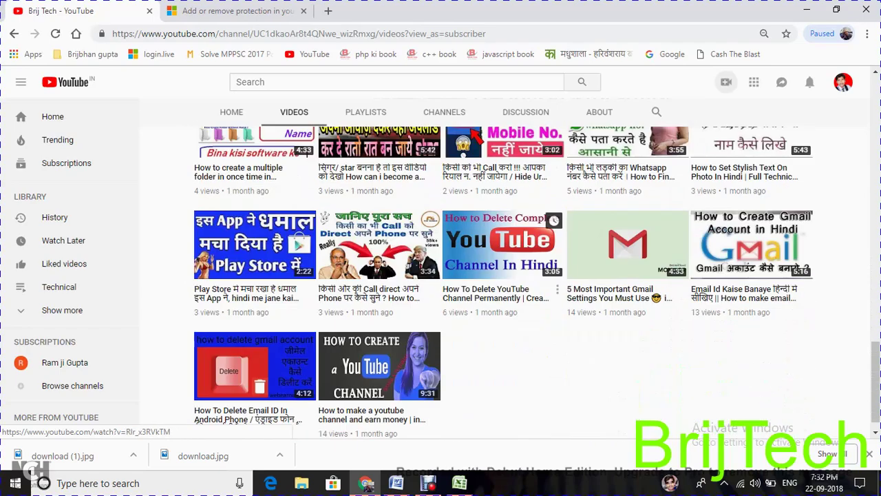
{"action": "scroll", "coordinate": [503, 276], "scroll_direction": "up", "scroll_amount": 8}
{"action": "scroll", "coordinate": [503, 275], "scroll_direction": "up", "scroll_amount": 5}
{"action": "scroll", "coordinate": [503, 275], "scroll_direction": "up", "scroll_amount": 3}
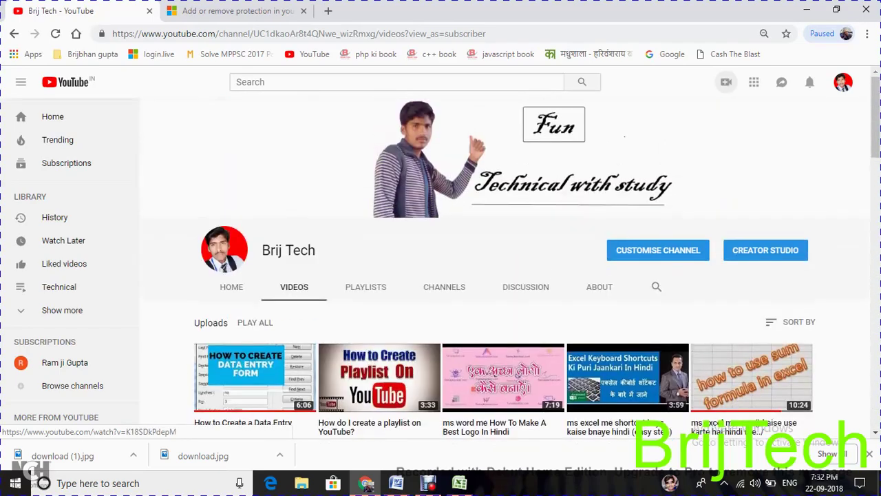